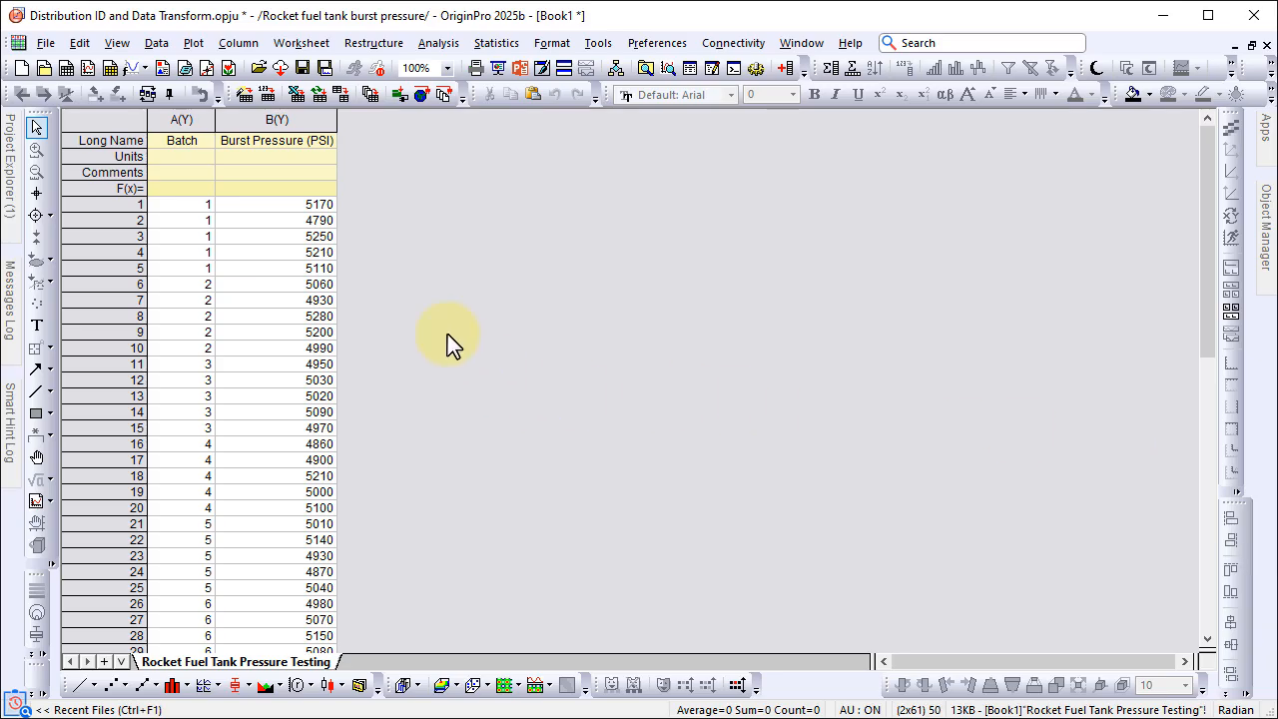
click(190, 116)
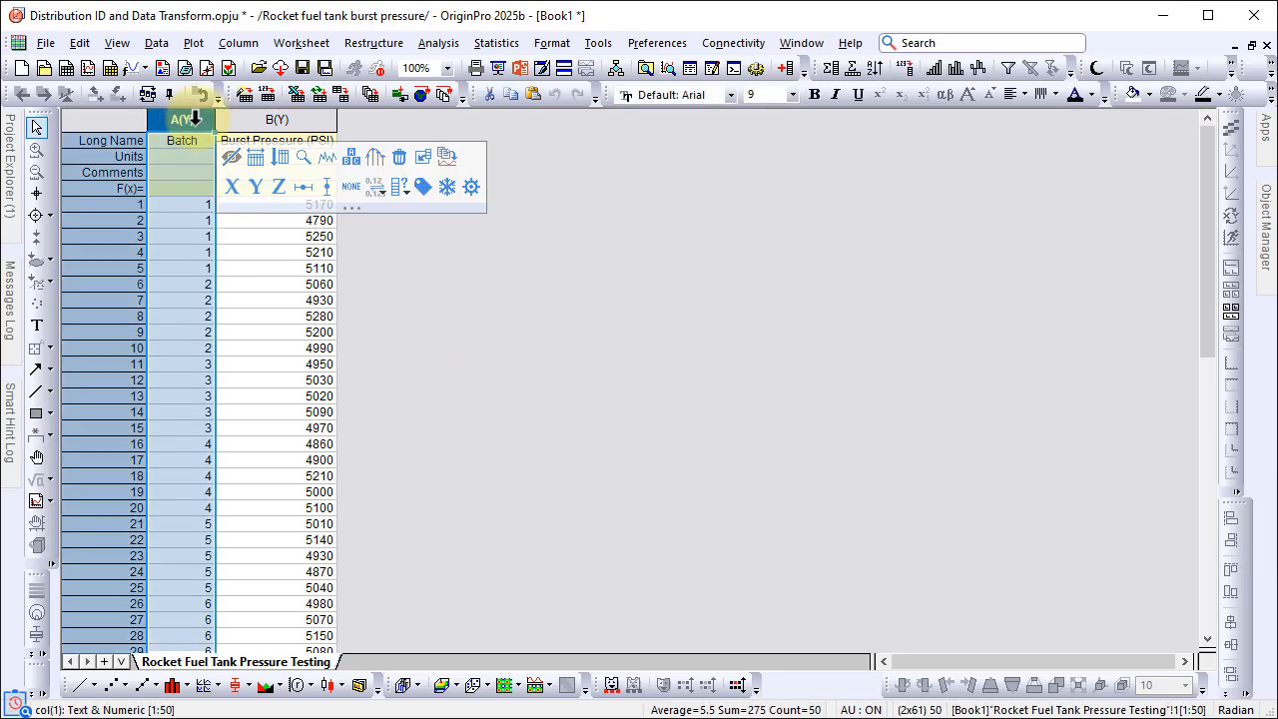
click(262, 120)
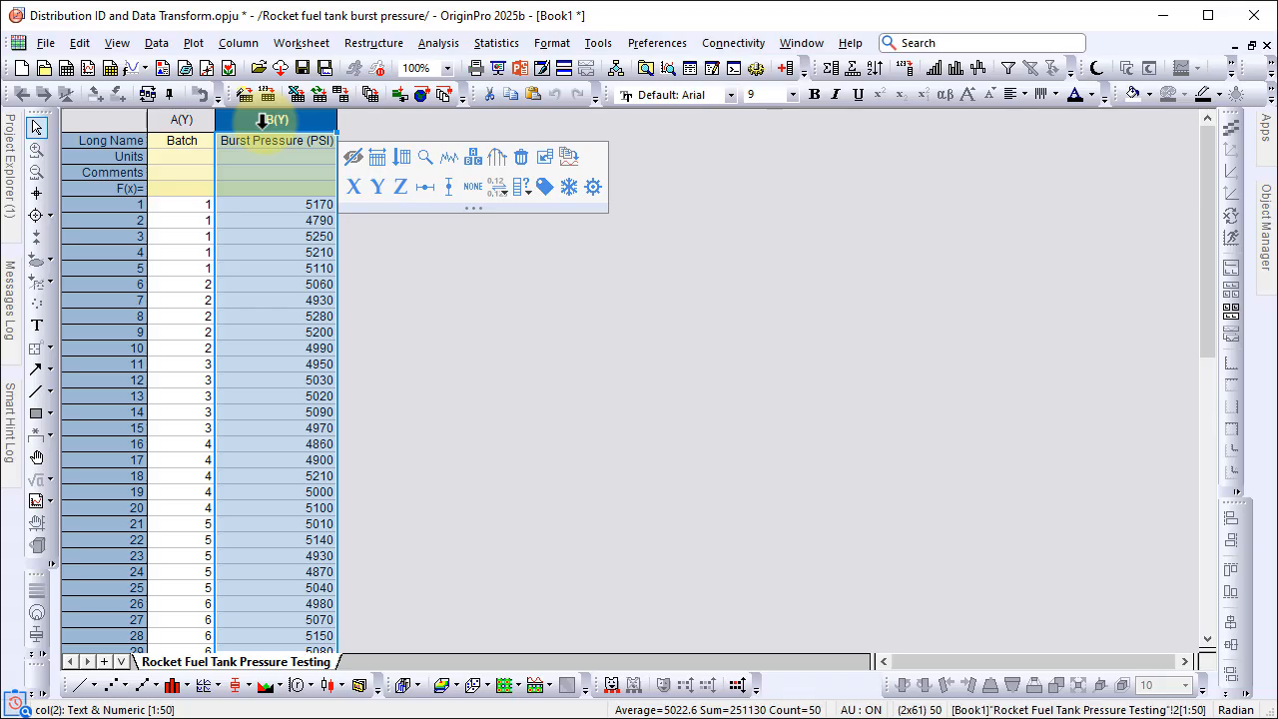
click(363, 131)
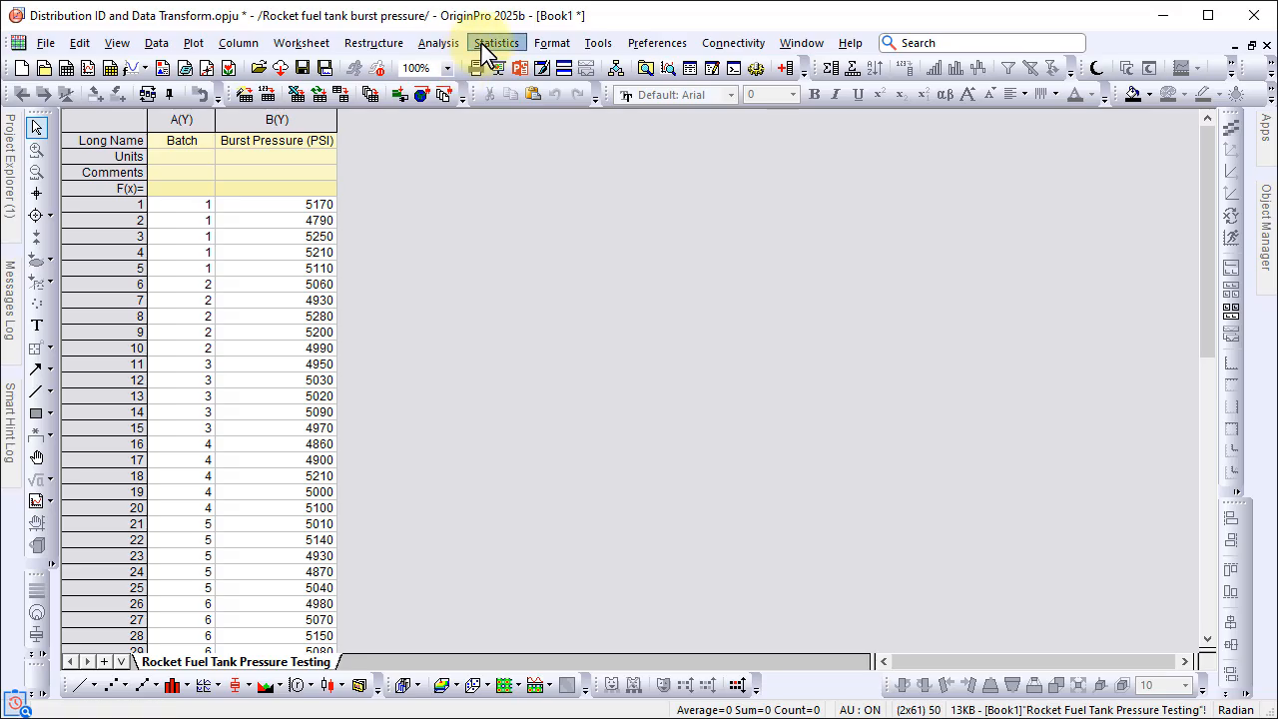
Step: Start the Identify Data Distribution analysis from the Statistical Process Control tools
click(483, 46)
mouse_move(644, 276)
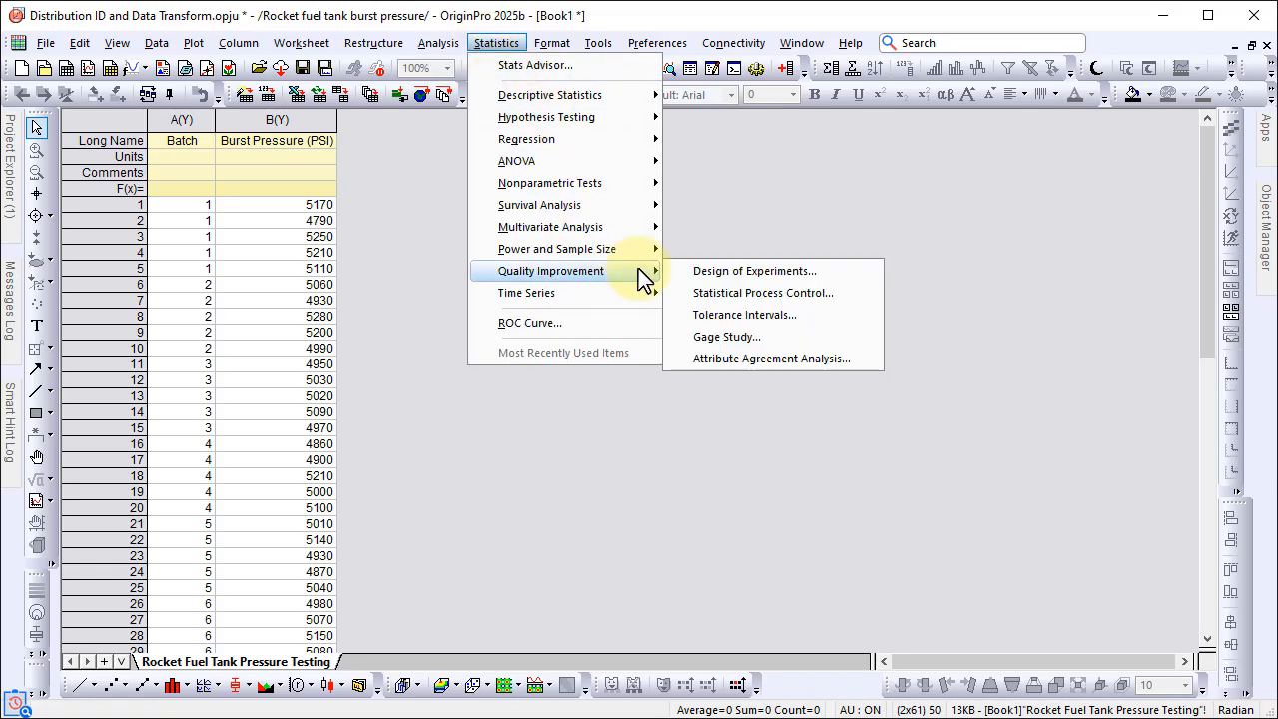
click(704, 293)
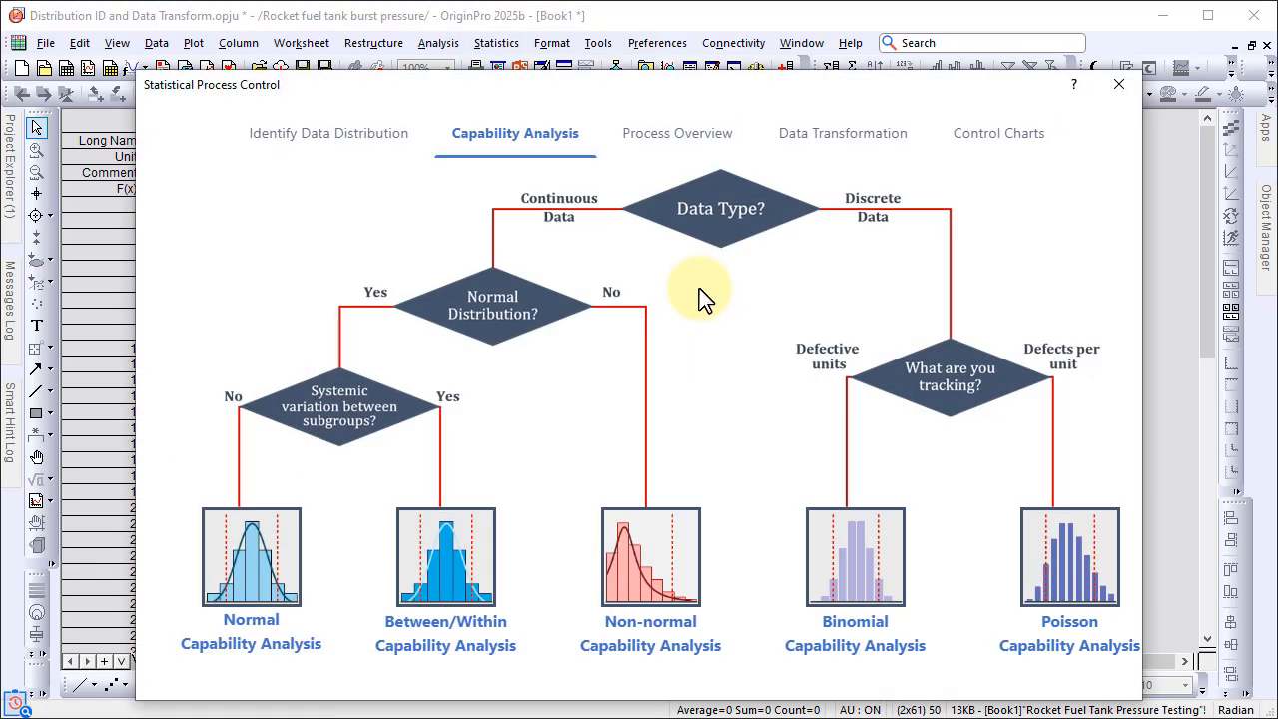
click(349, 142)
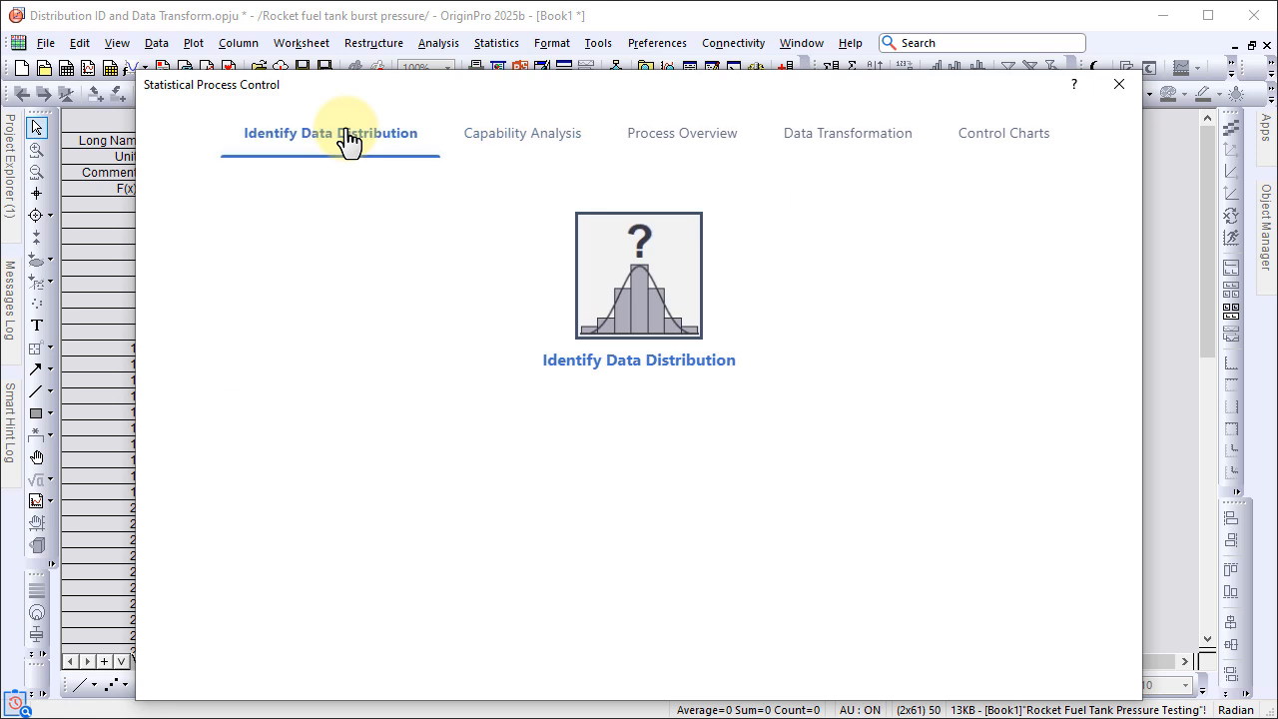
click(621, 298)
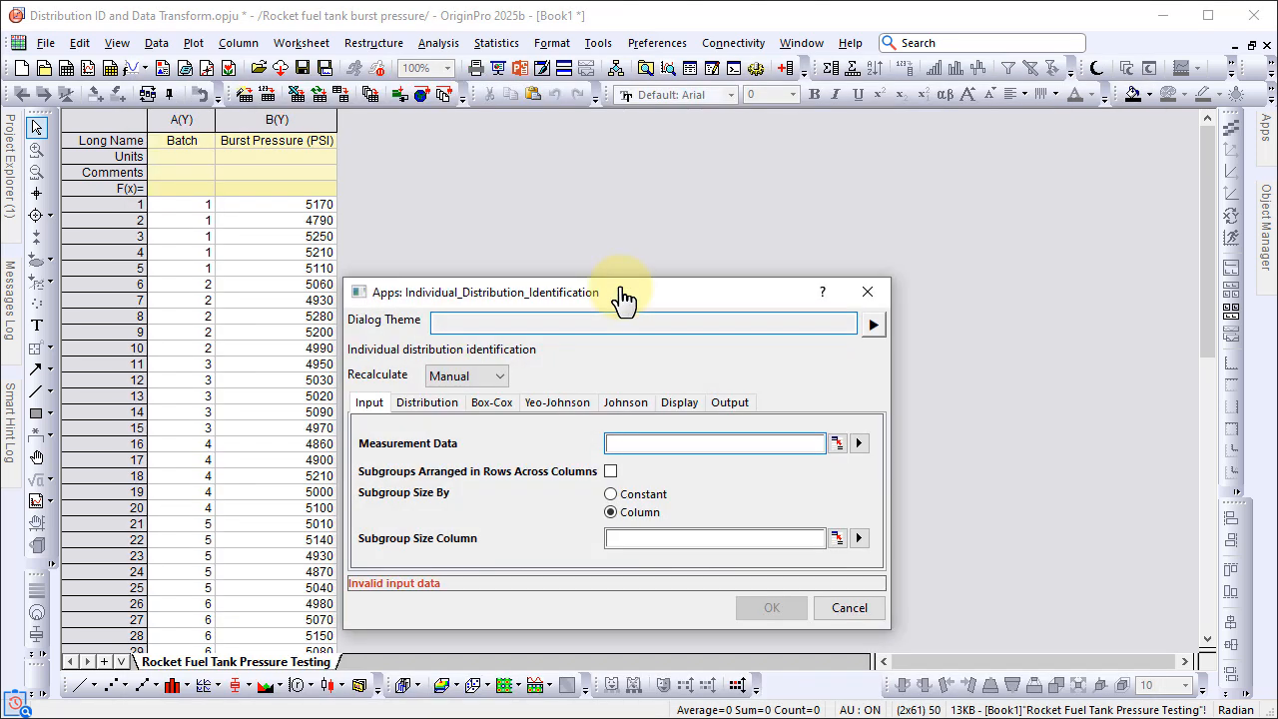
Step: Assign the Burst Pressure (PSI) column as measurement data and the Batch column as the subgroup size column
click(837, 442)
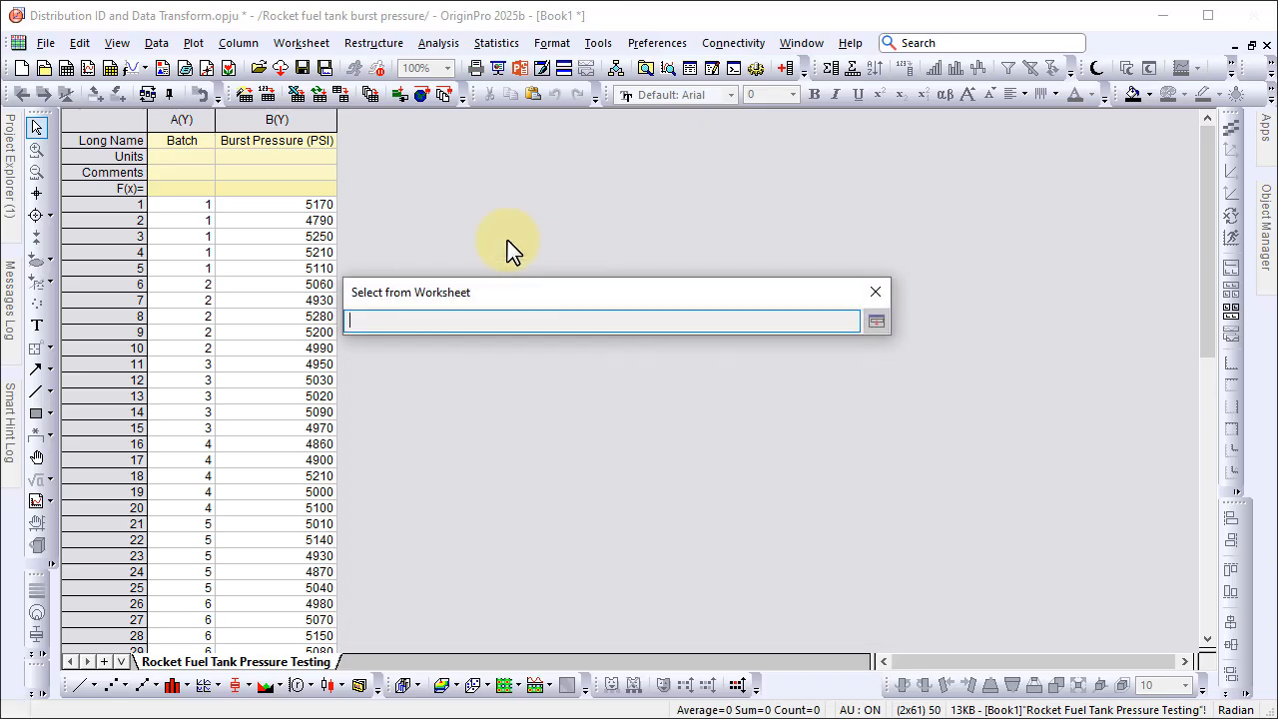
click(285, 119)
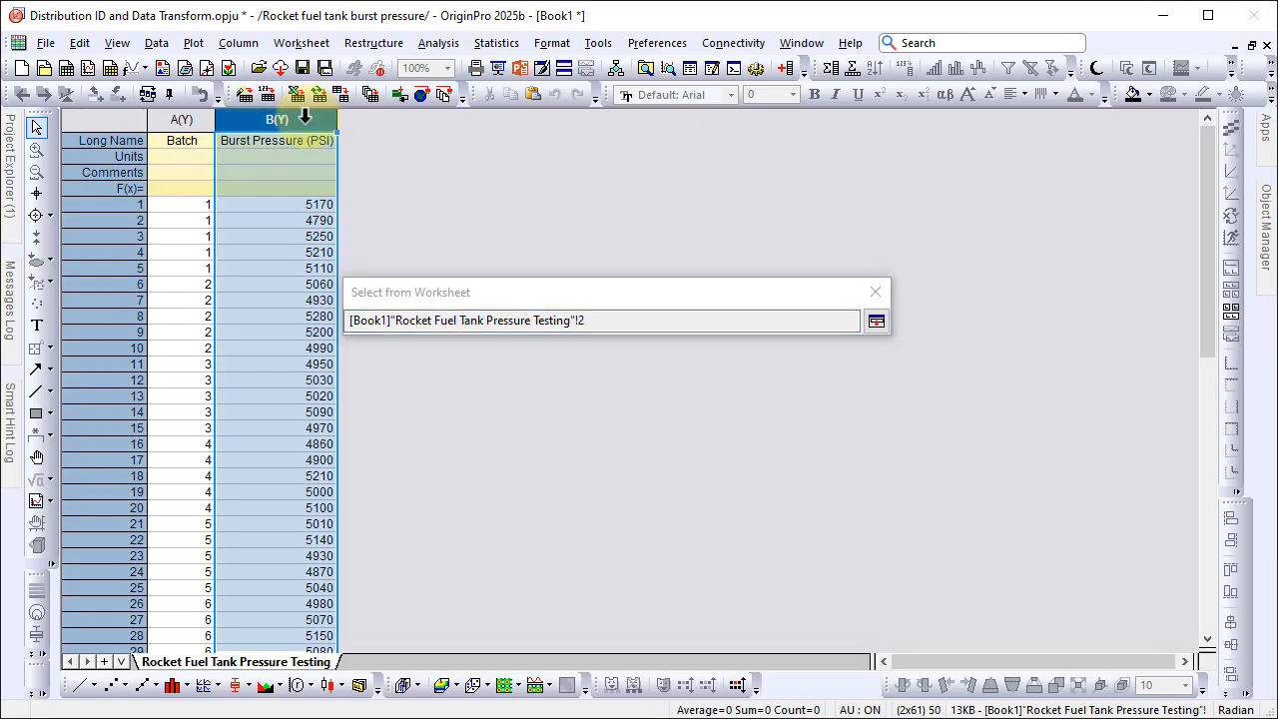
click(876, 320)
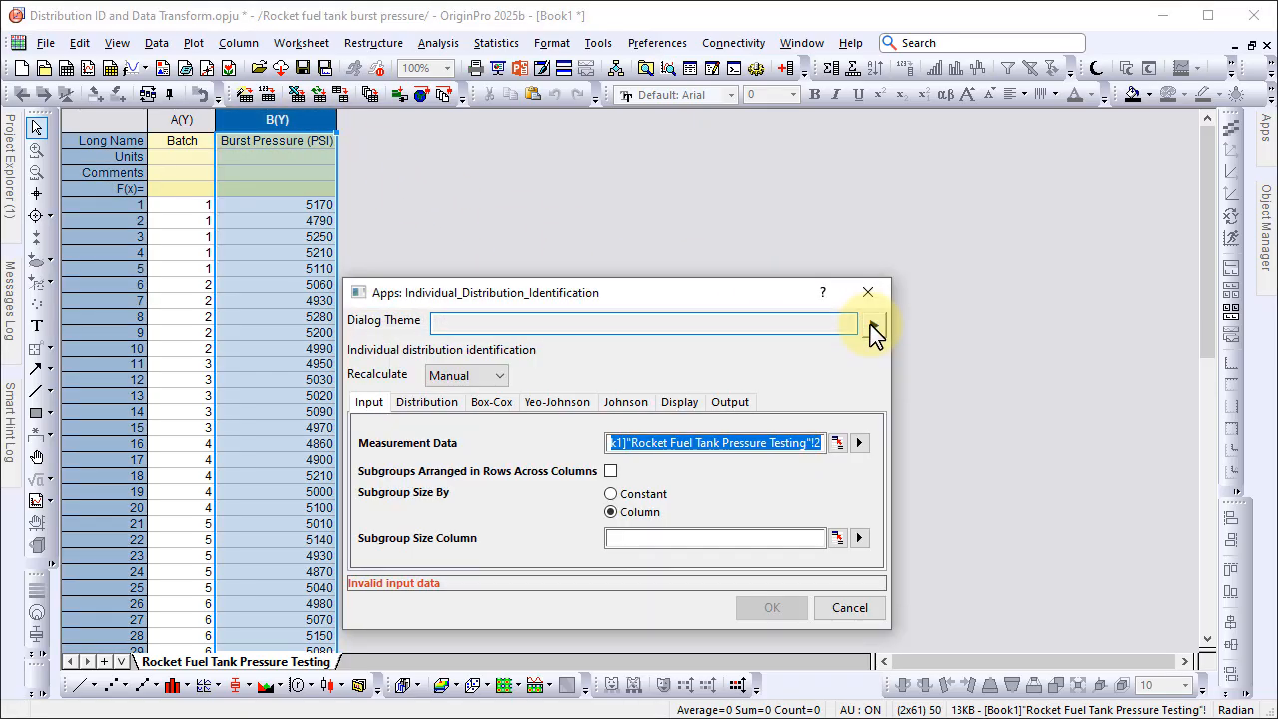
click(858, 538)
click(892, 540)
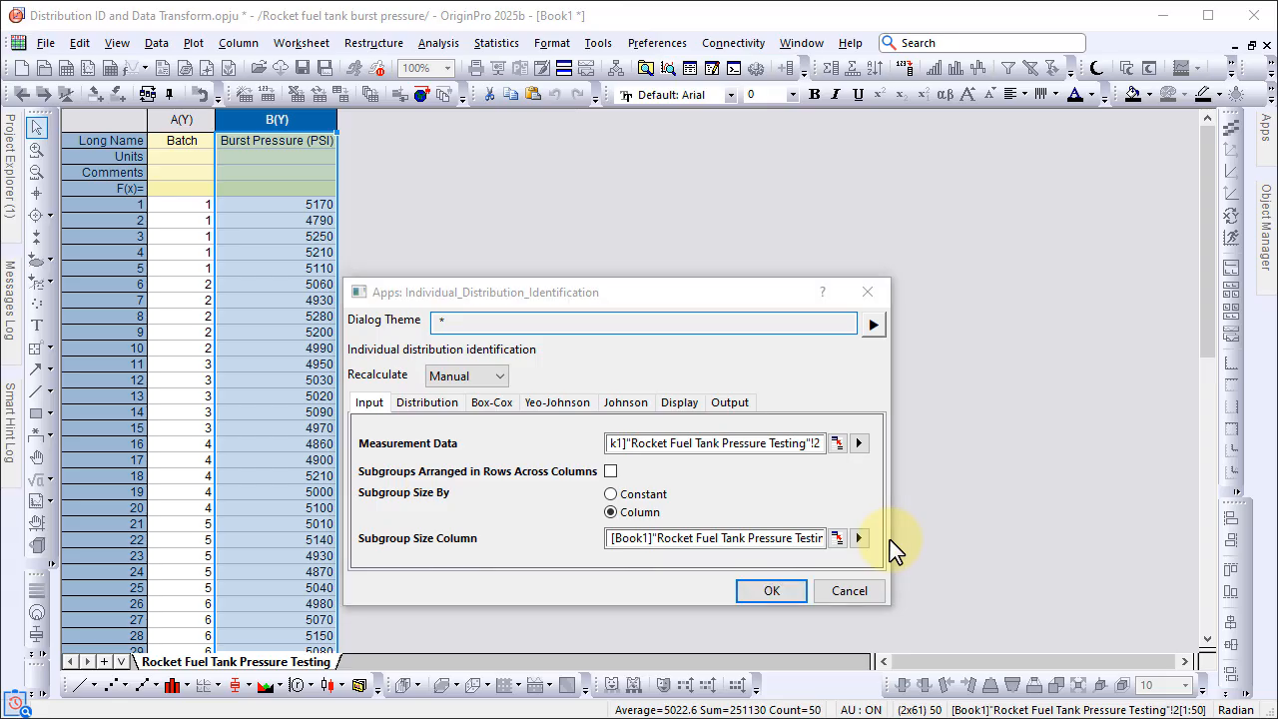
Step: Set the number of distributions and transformations to compare to 4
click(429, 402)
click(715, 441)
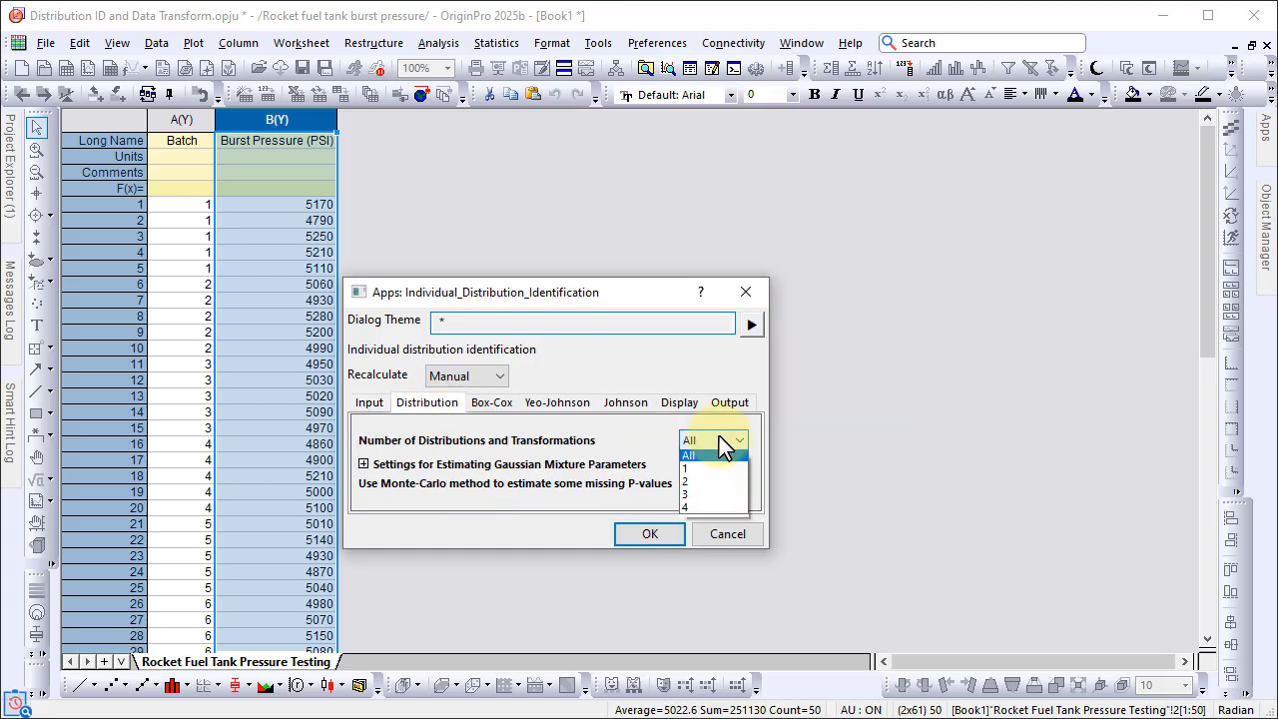
click(709, 510)
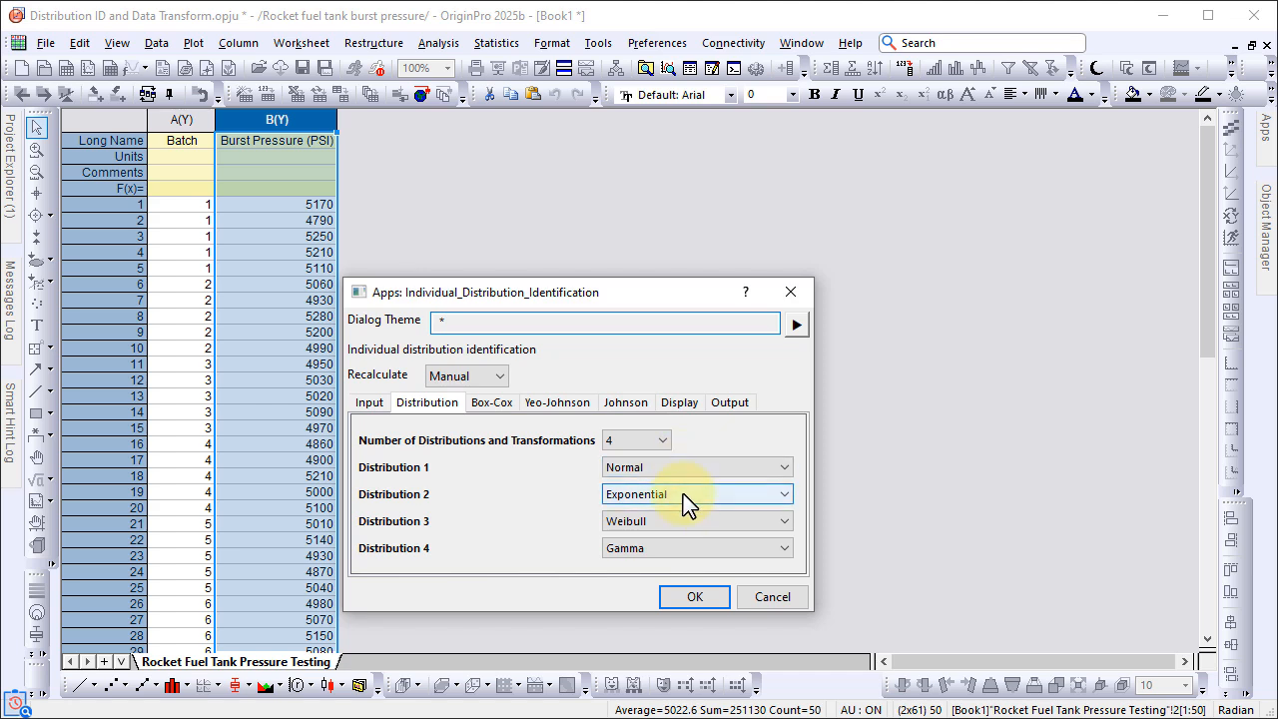
Step: Choose Box-Cox Transformation as Distribution 2, keep Weibull as Distribution 3, and choose Lognormal as Distribution 4
click(685, 494)
click(691, 526)
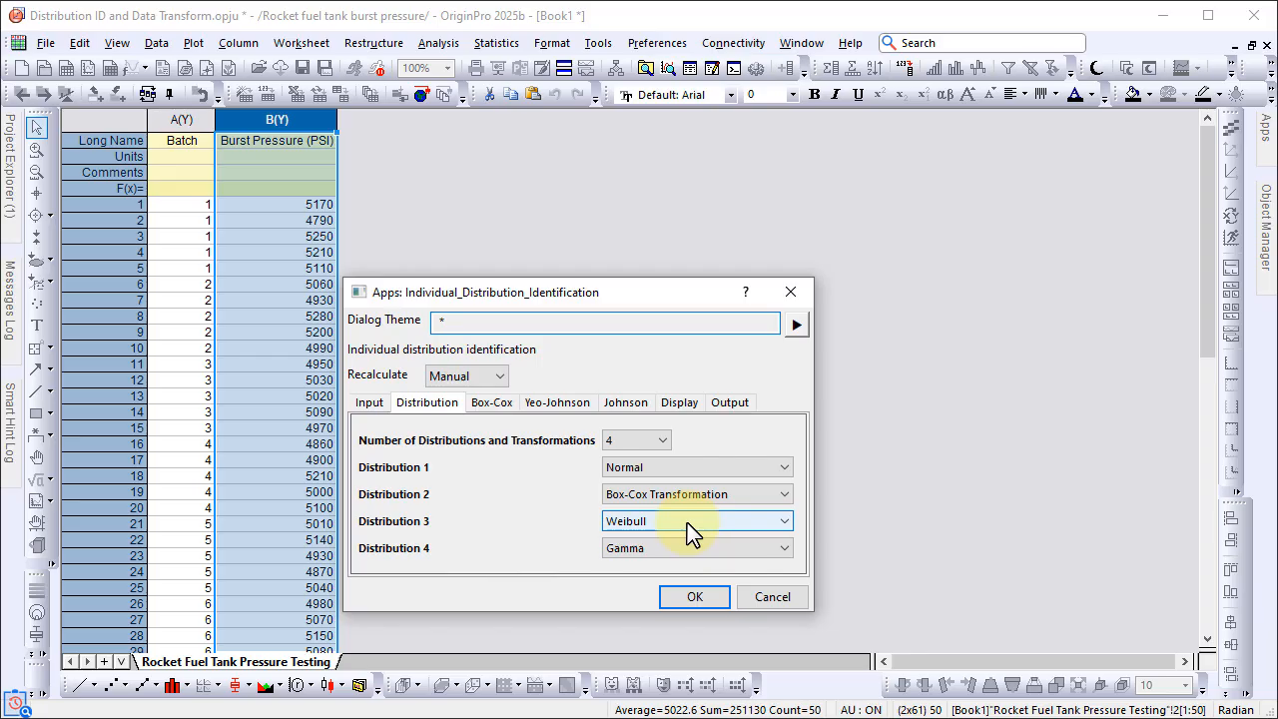
click(691, 523)
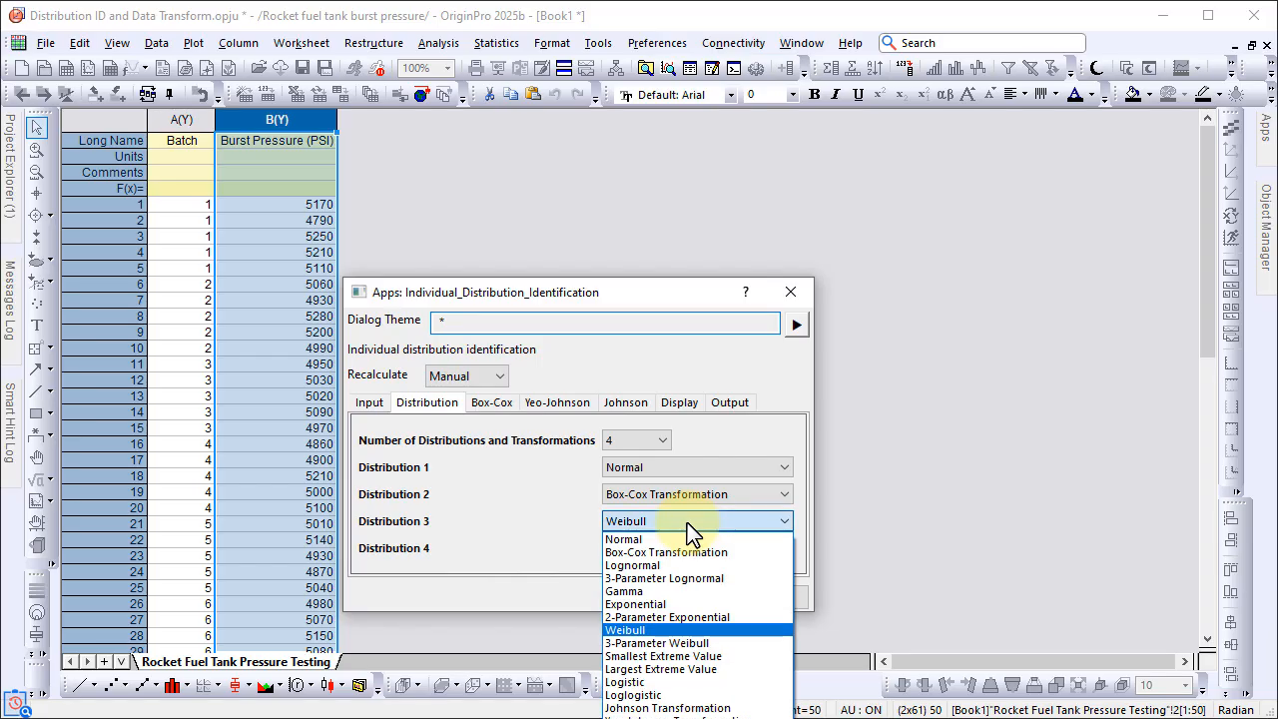
click(687, 523)
click(687, 551)
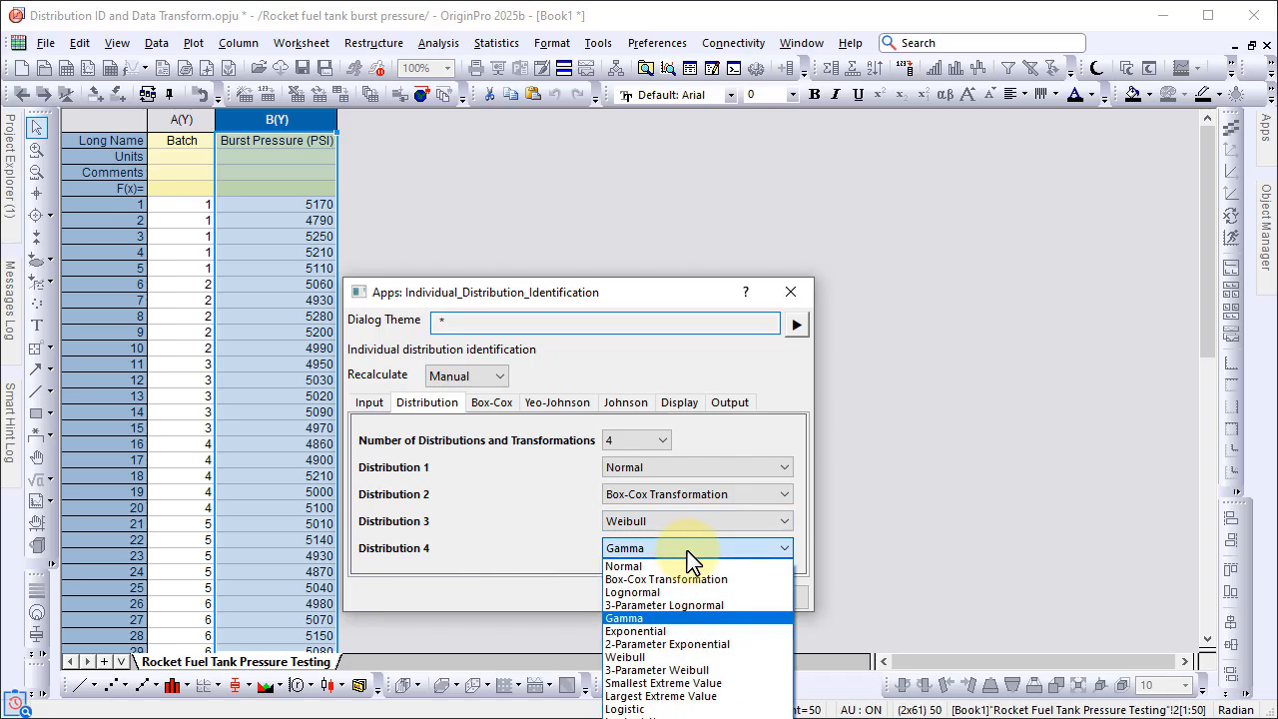
click(692, 592)
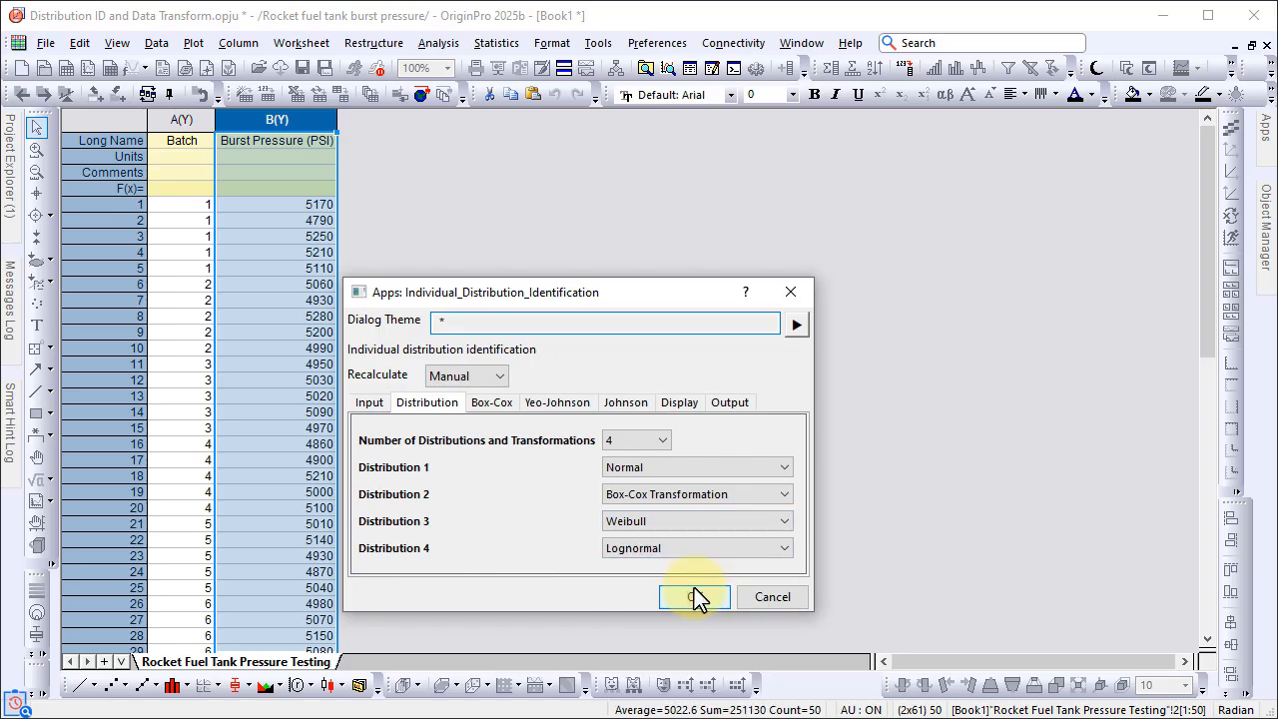
Step: Set the Box-Cox lambda option to Use Optimal Lambda
click(491, 405)
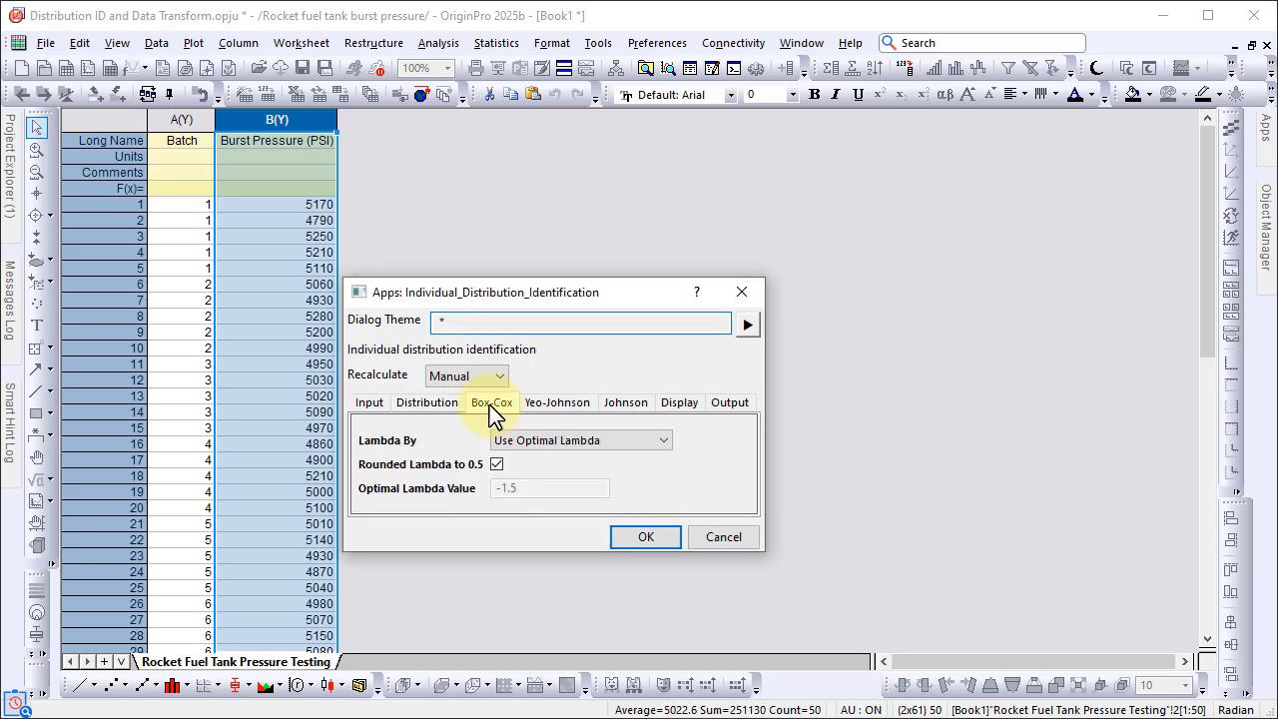
click(562, 446)
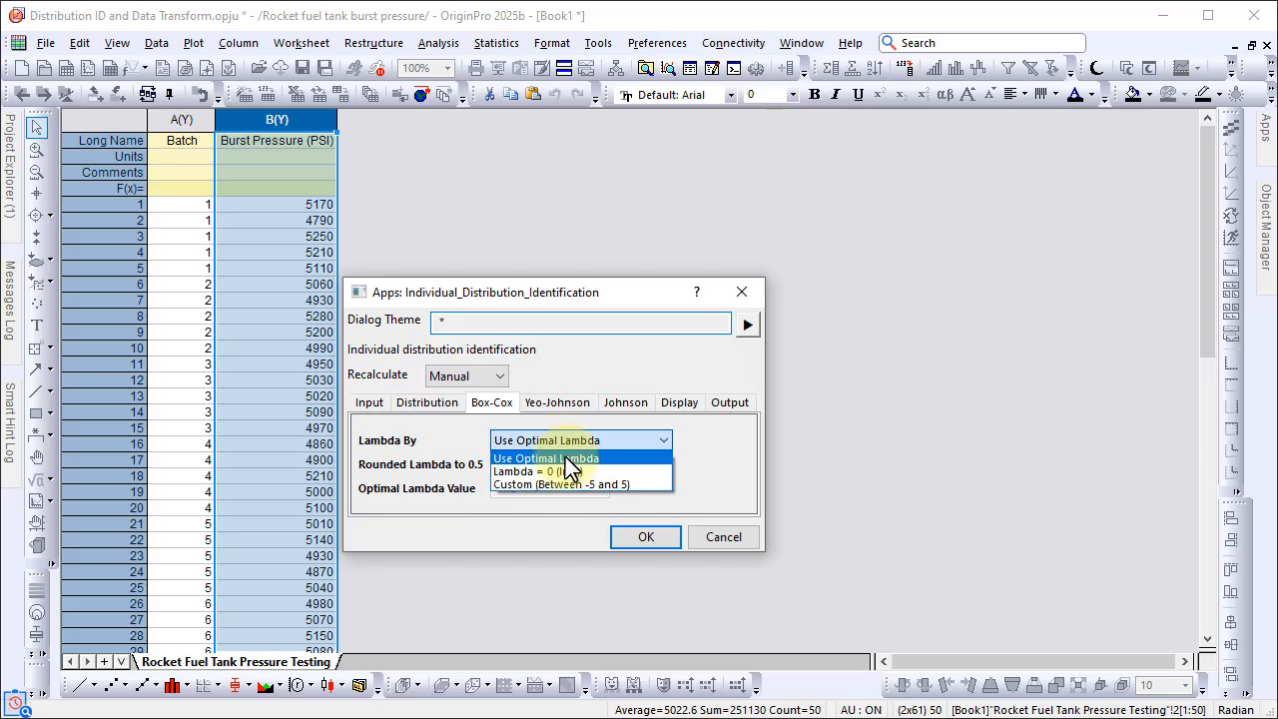
click(566, 459)
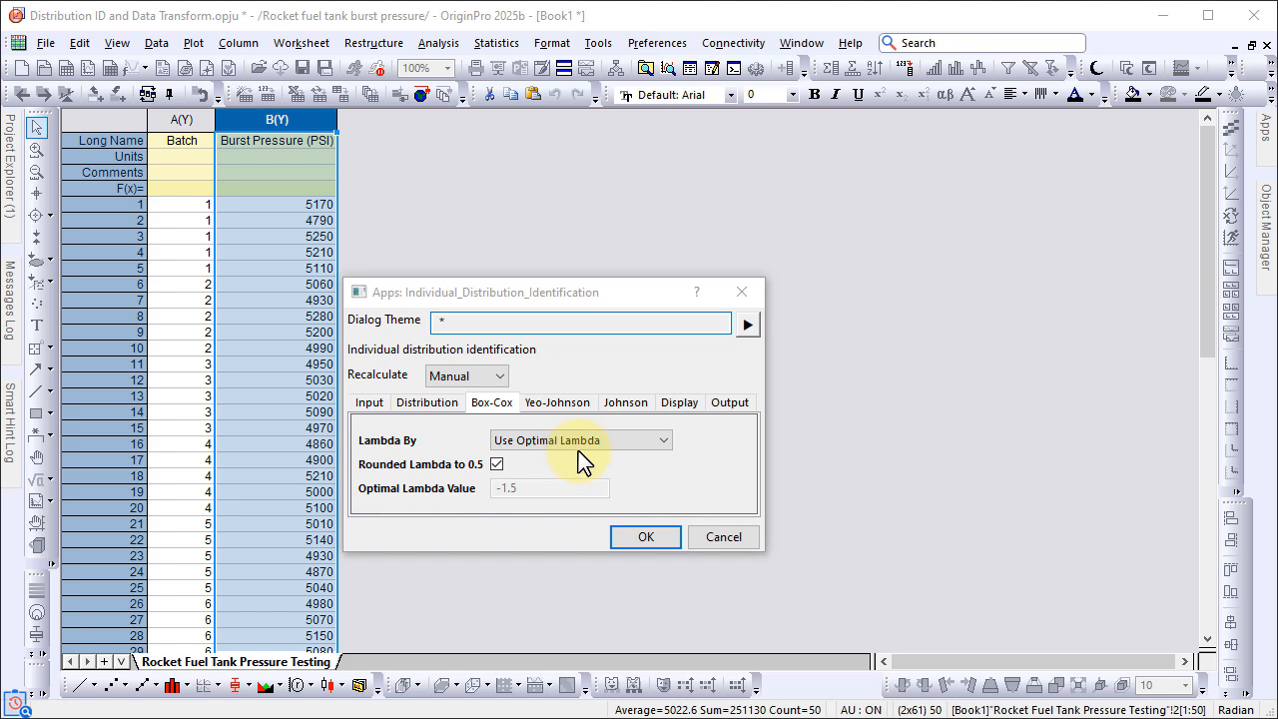
Step: Enable probability plot creation, sort the distributions by P-value, and run the distribution identification
click(671, 408)
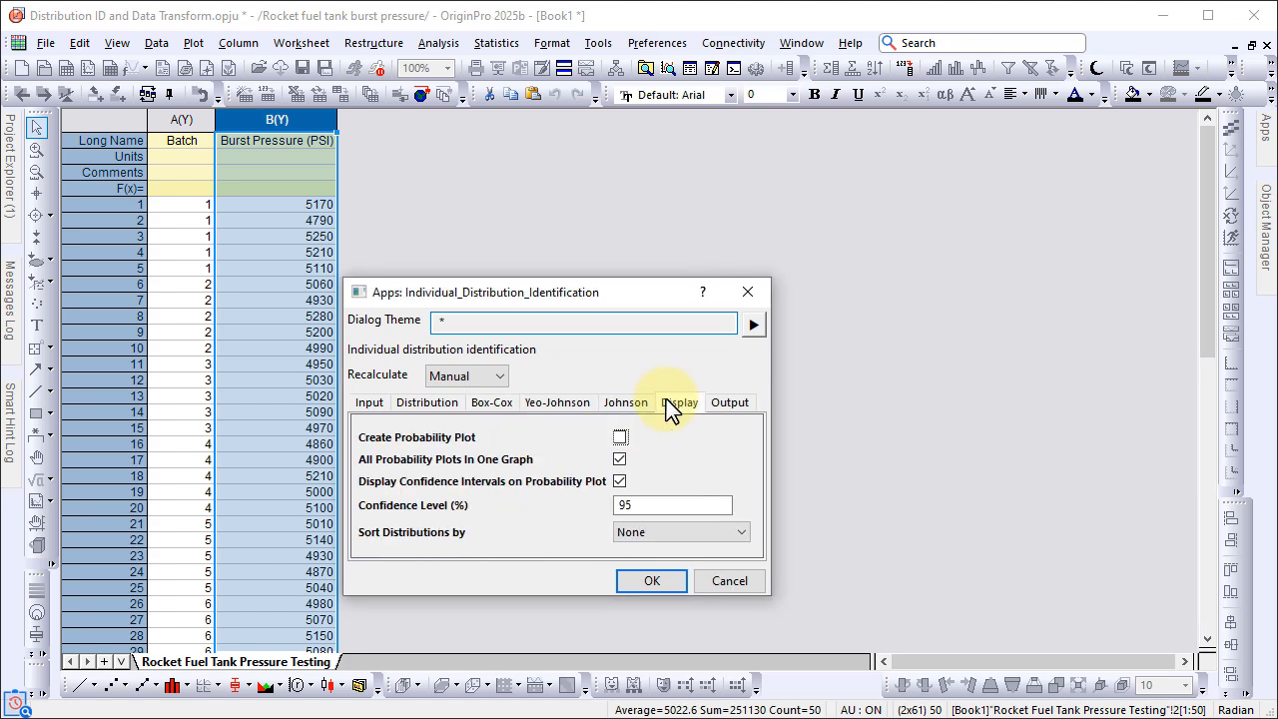
click(620, 440)
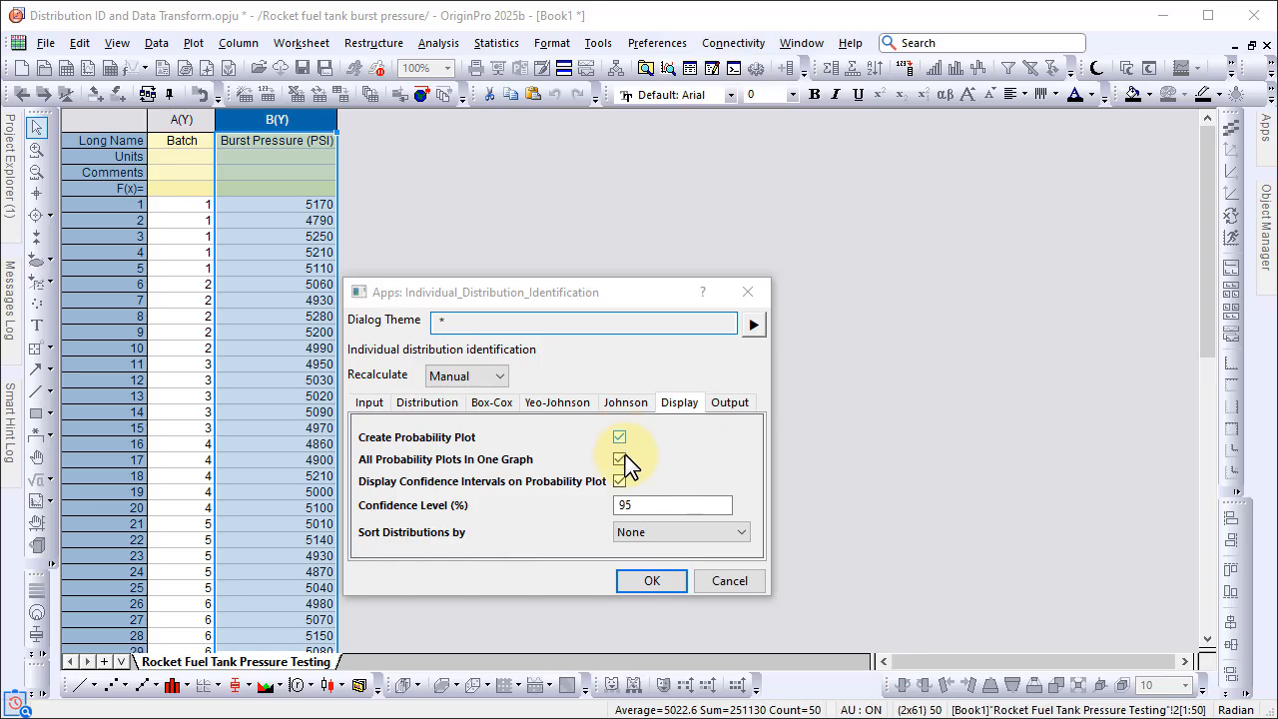
click(656, 535)
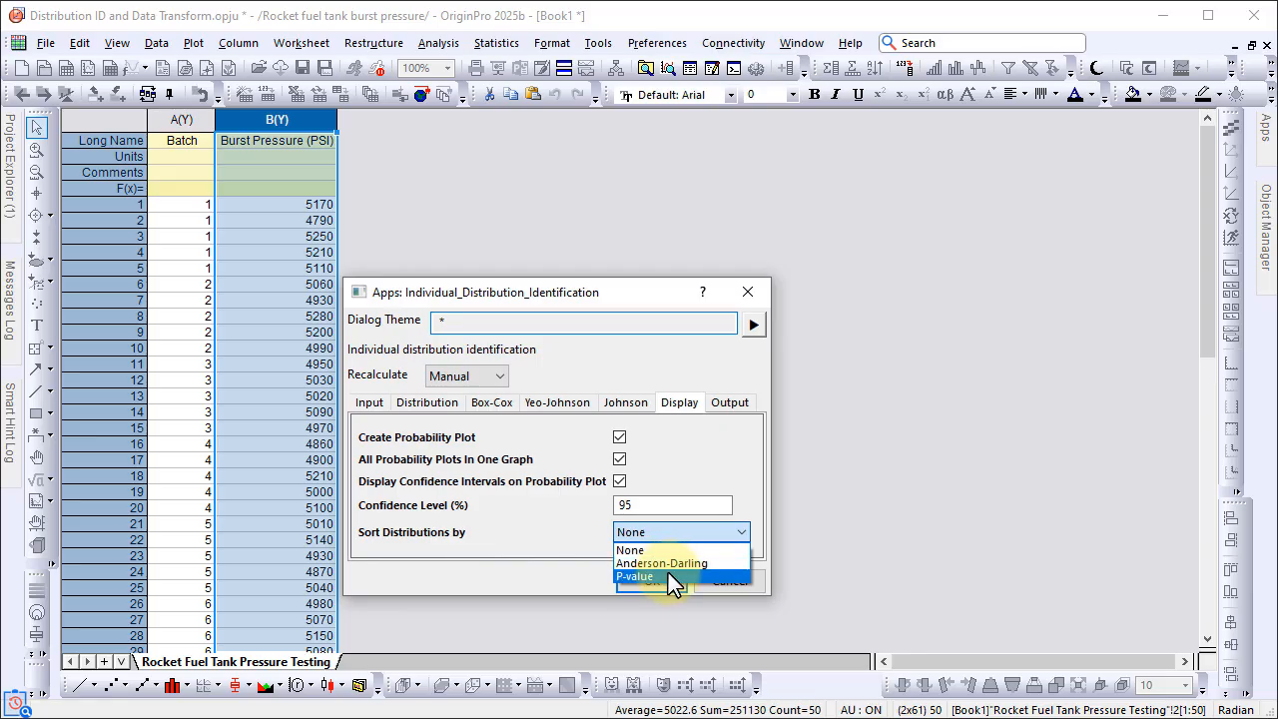
click(669, 576)
click(669, 577)
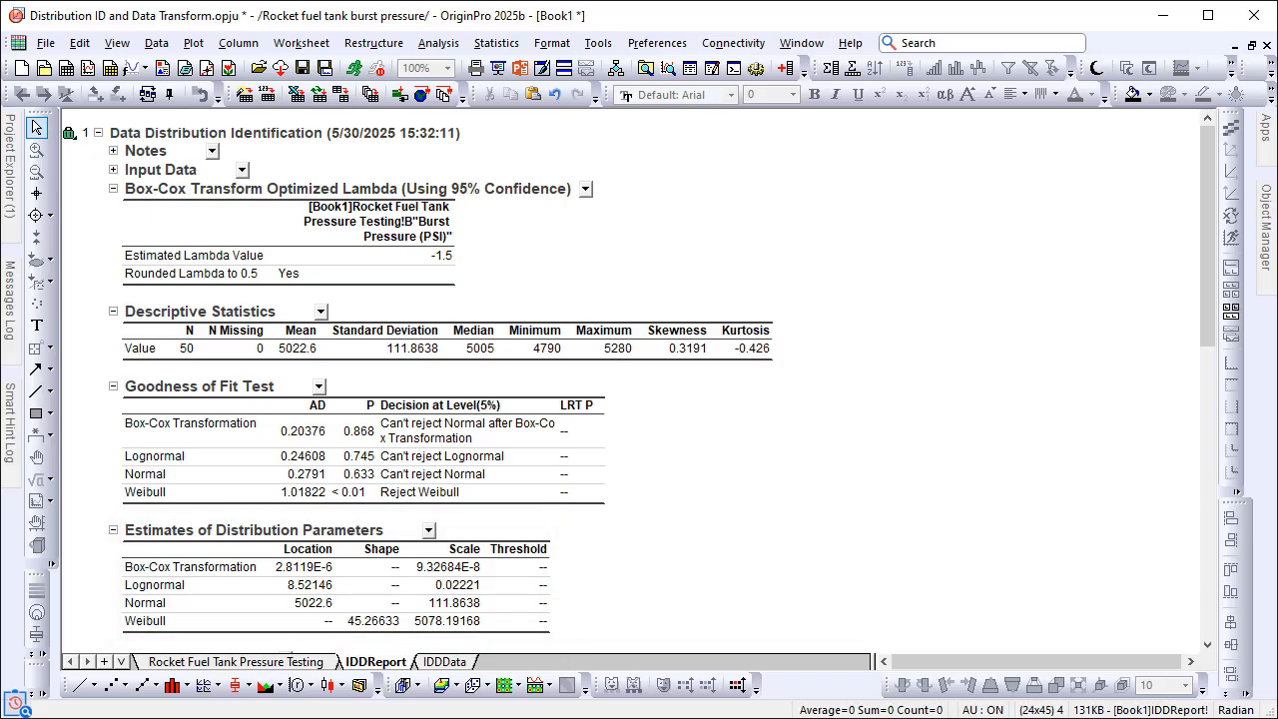
Step: Examine the probability plots of the fitted distributions in the Data Distribution Identification report
scroll(639, 379, down, 10)
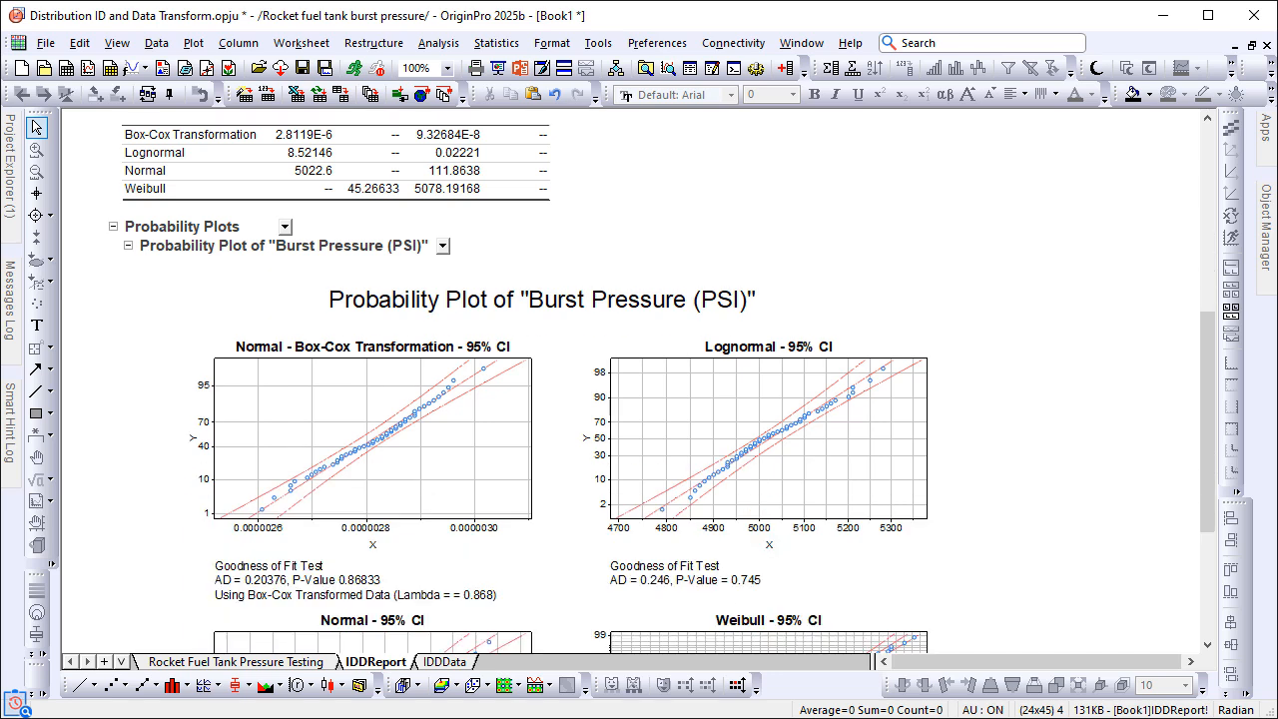
scroll(662, 390, down, 1)
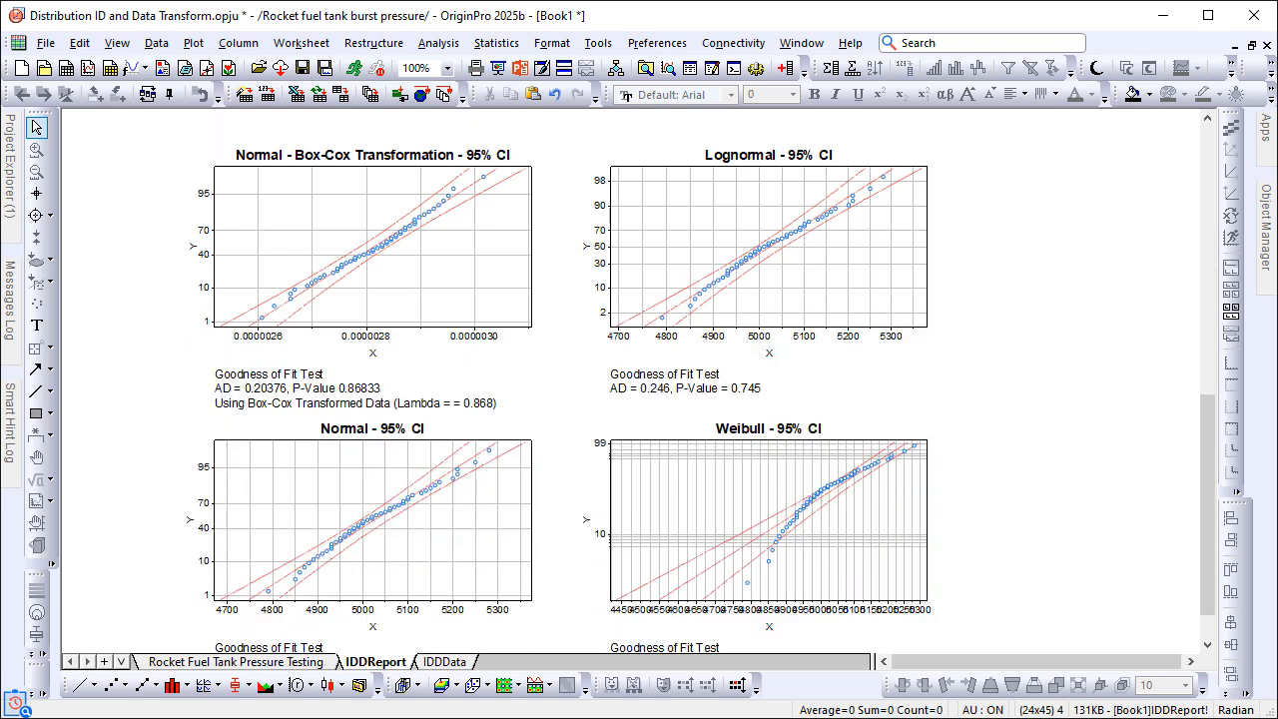